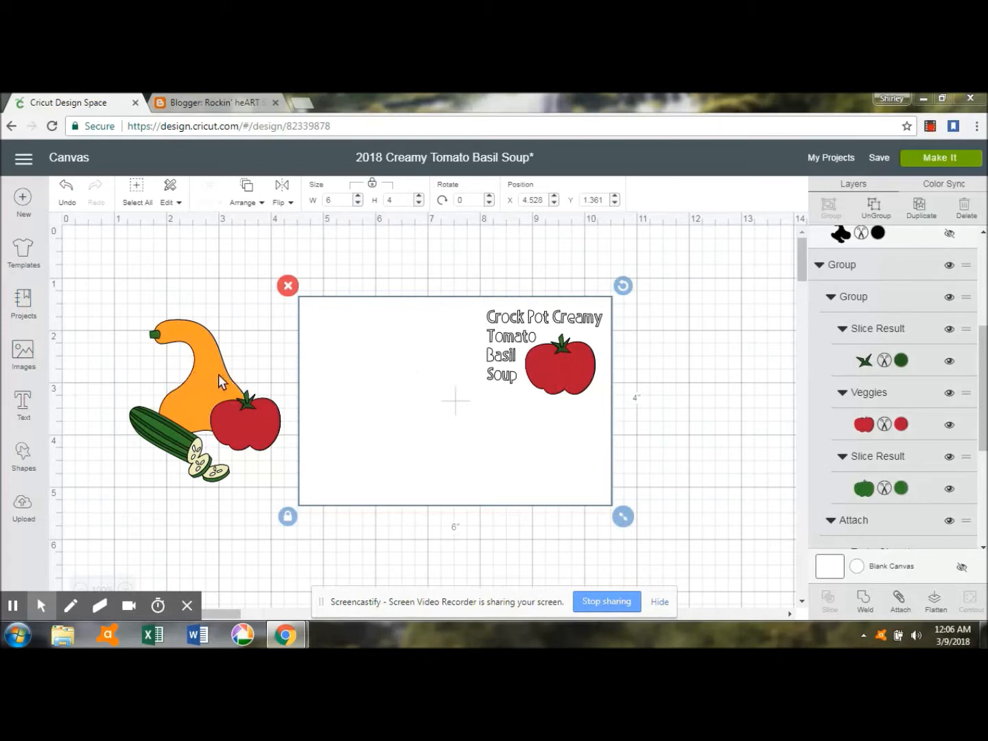
# Move the recipe card clear of the vegetable artwork and enlarge the artwork to about 3.7 by 4 inches
pyautogui.moveTo(359, 348); pyautogui.dragTo(834, 374)
pyautogui.moveTo(756, 366); pyautogui.dragTo(871, 353)
pyautogui.moveTo(206, 383); pyautogui.dragTo(307, 374)
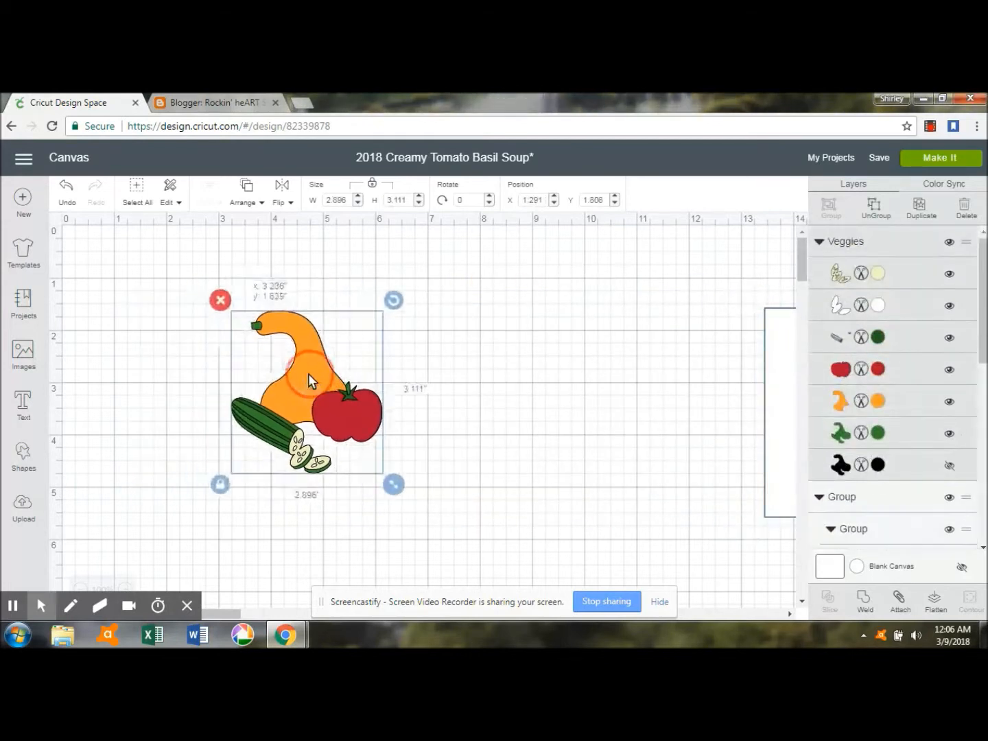
pyautogui.moveTo(393, 484); pyautogui.dragTo(453, 536)
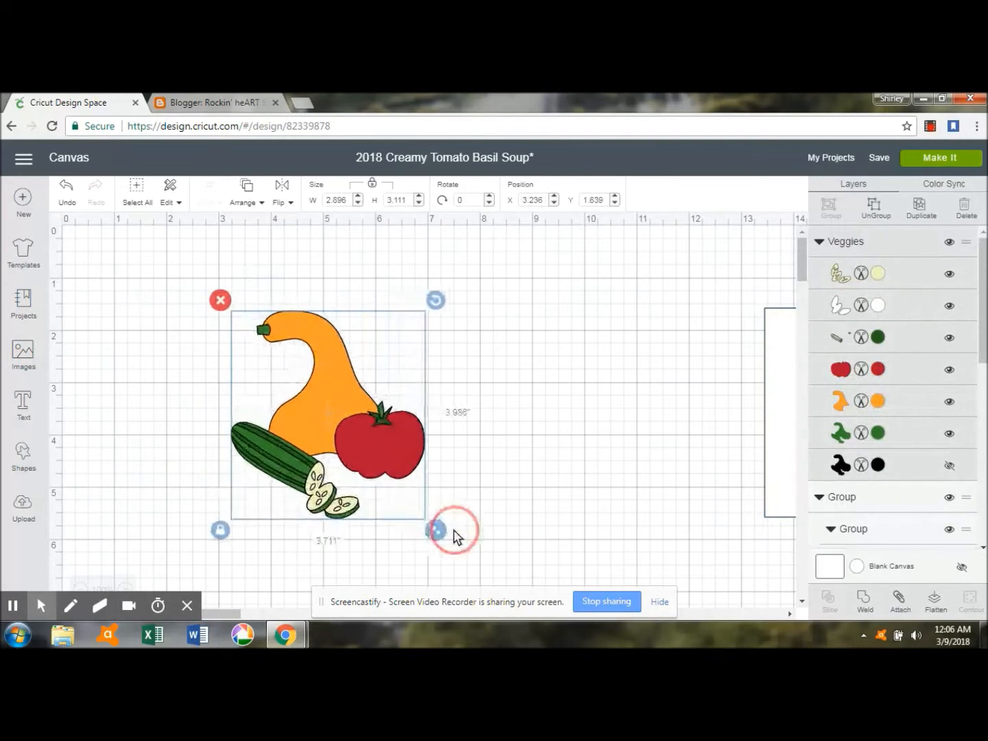
pyautogui.moveTo(329, 381); pyautogui.dragTo(323, 369)
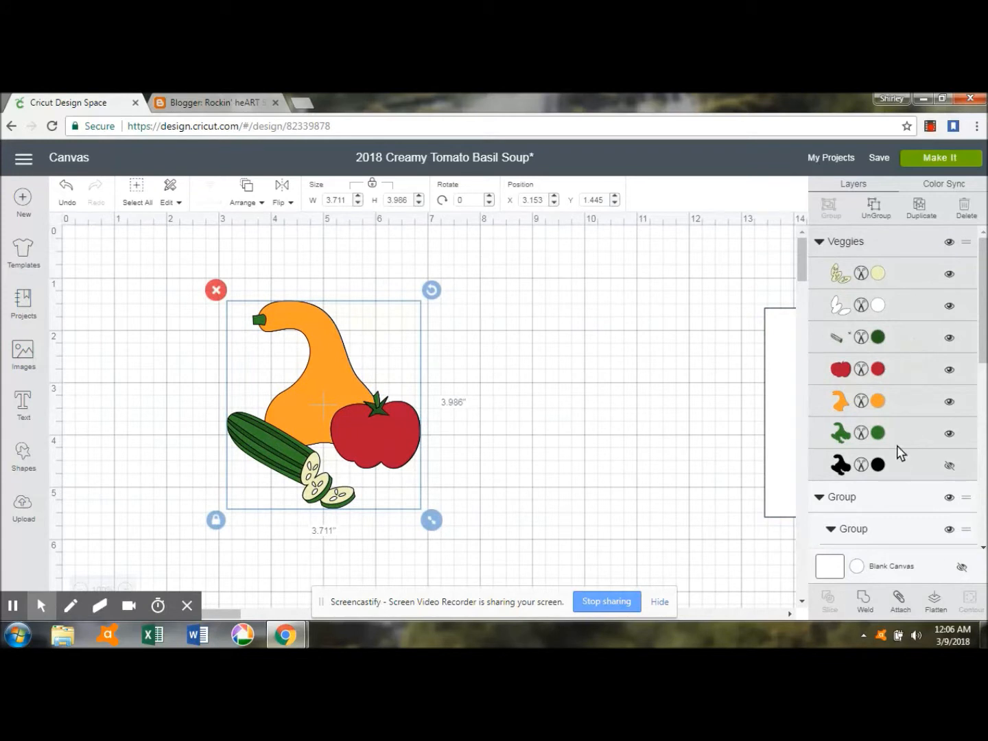
# Ungroup the vegetable artwork and delete the cream and white cucumber-slice layers
pyautogui.click(875, 206)
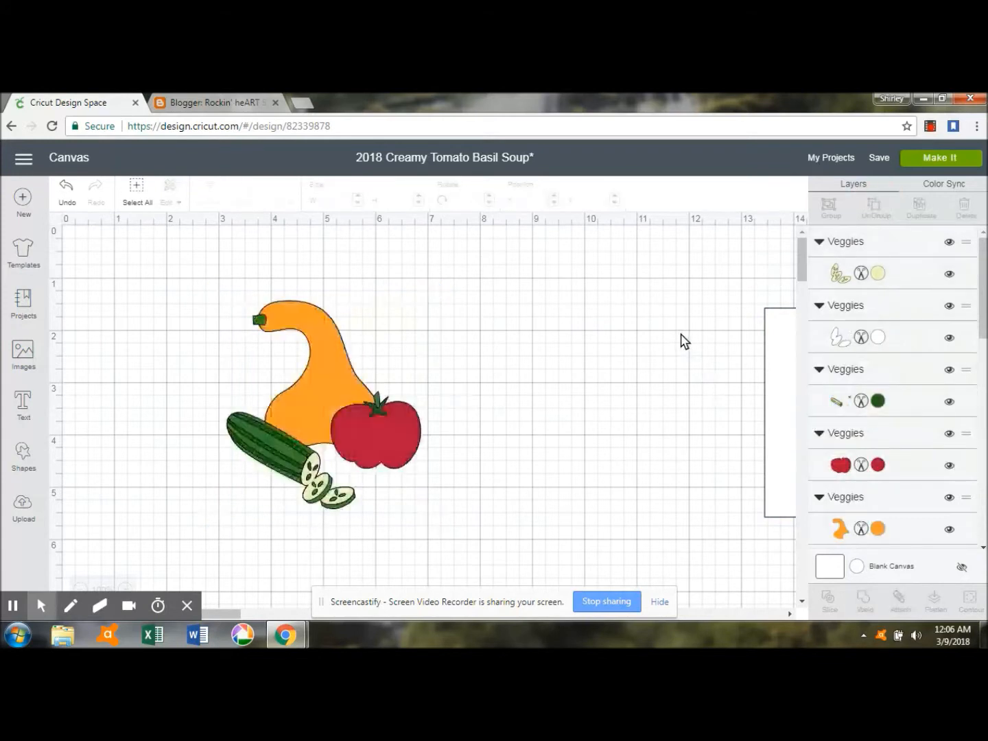
pyautogui.click(899, 274)
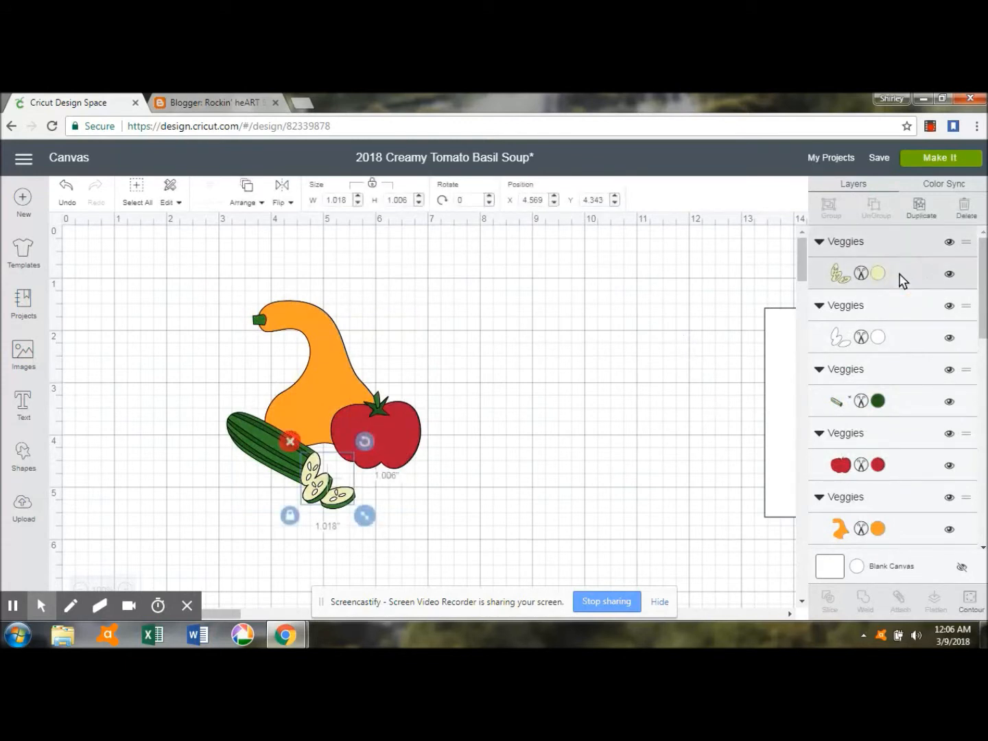
pyautogui.press('Delete')
pyautogui.click(905, 273)
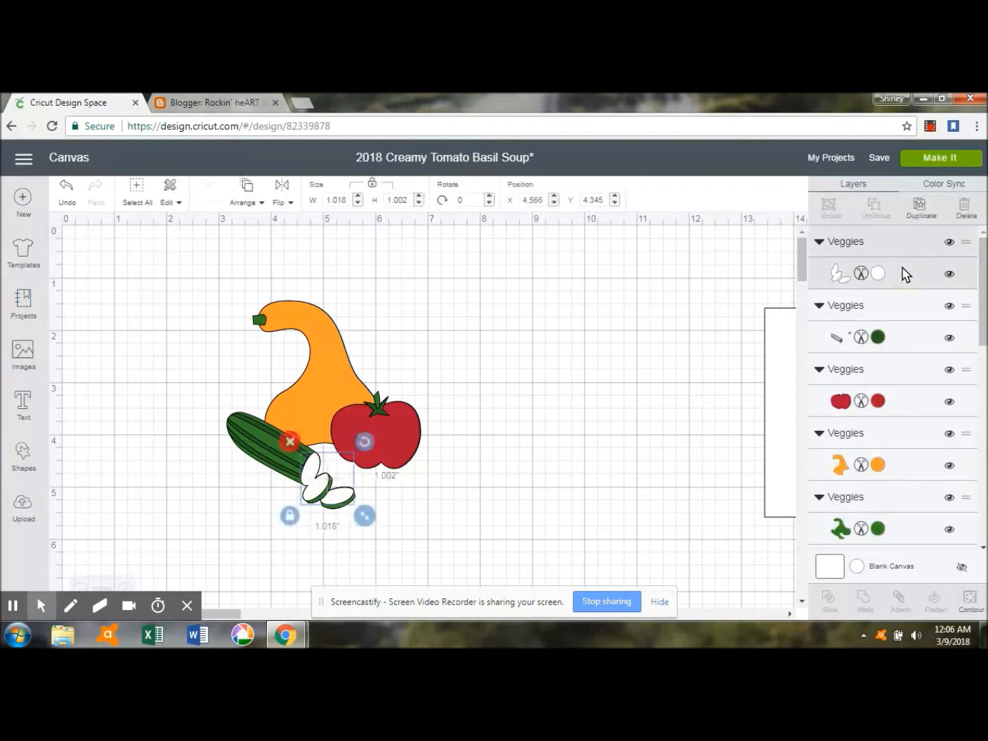
pyautogui.press('Delete')
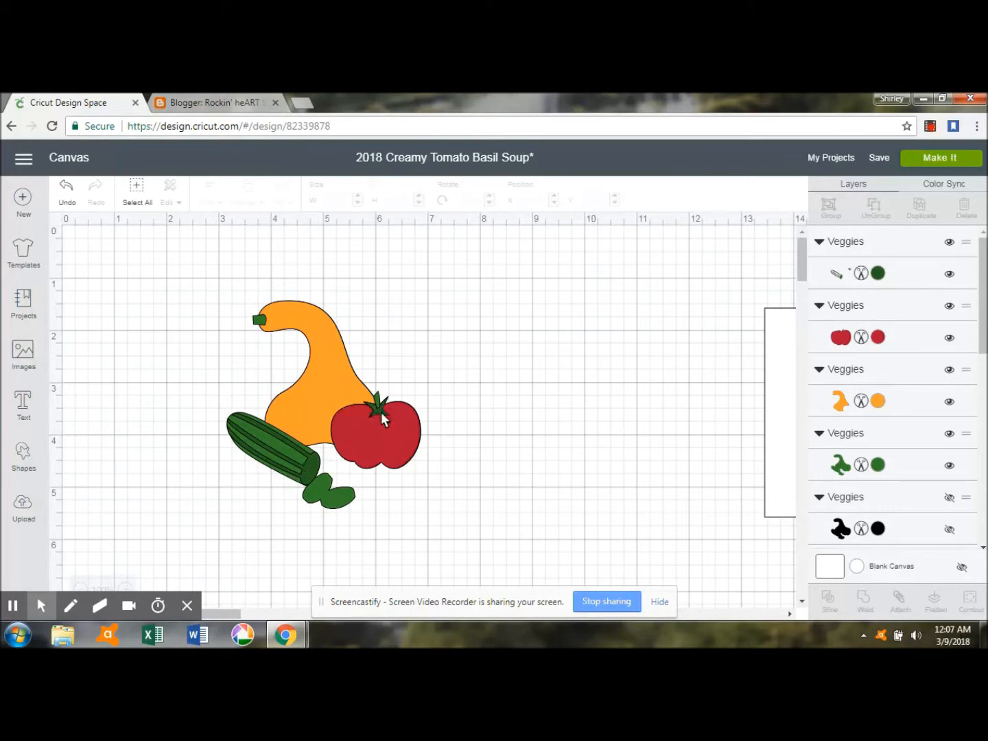
# Move the dark green stripes-and-stem layer and the red tomato layer off the vegetable artwork into empty canvas space
pyautogui.moveTo(380, 411); pyautogui.dragTo(704, 305)
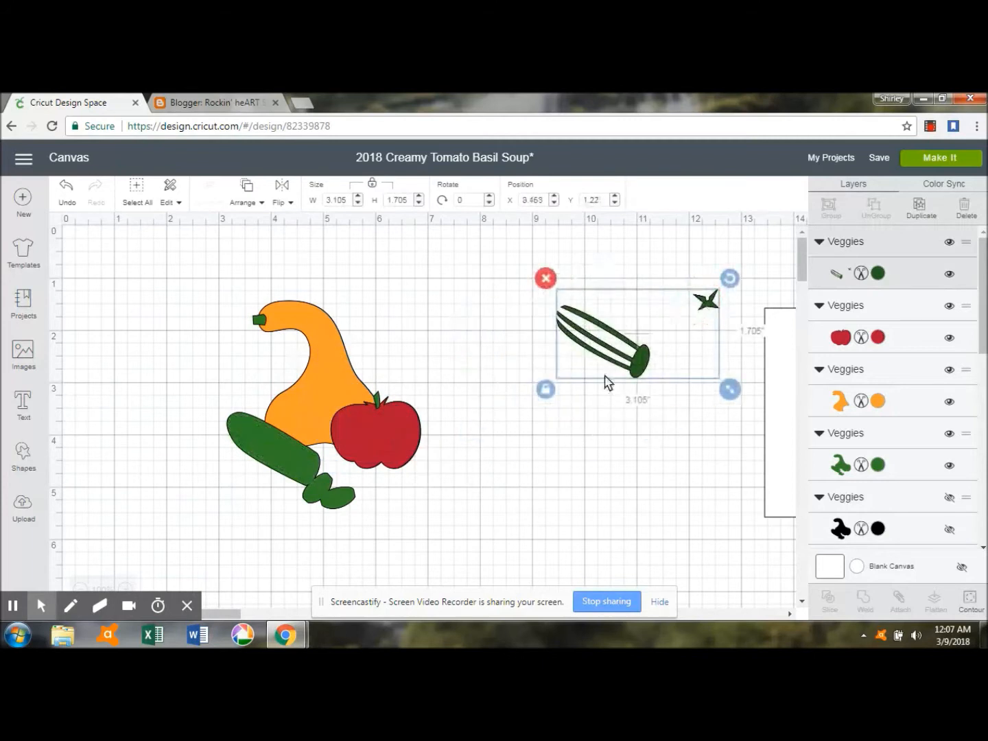
pyautogui.click(620, 510)
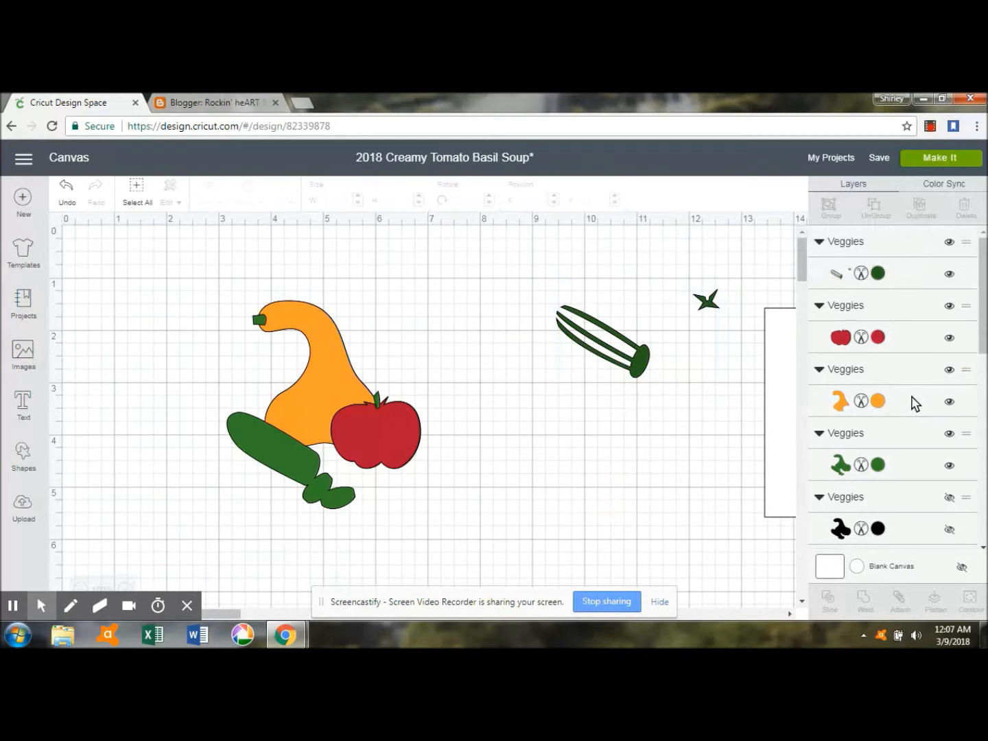
pyautogui.moveTo(388, 447); pyautogui.dragTo(521, 293)
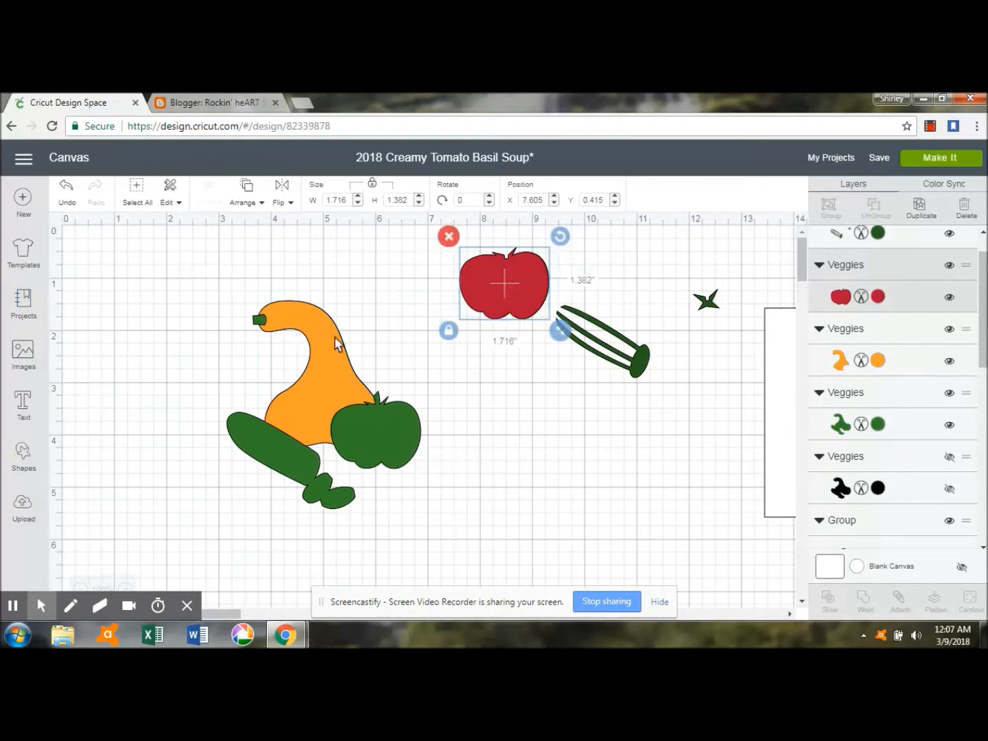
# Slice the orange gourd with the green base layer, and delete the orange and green gourd-shaped pieces
pyautogui.moveTo(179, 286); pyautogui.dragTo(431, 520)
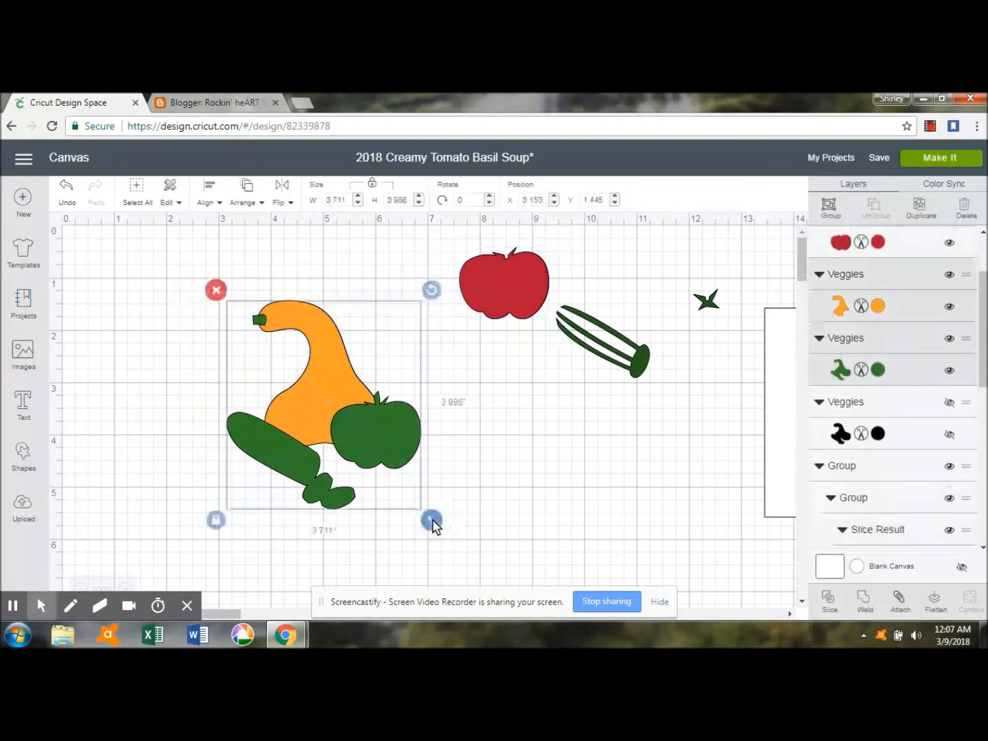
pyautogui.click(827, 601)
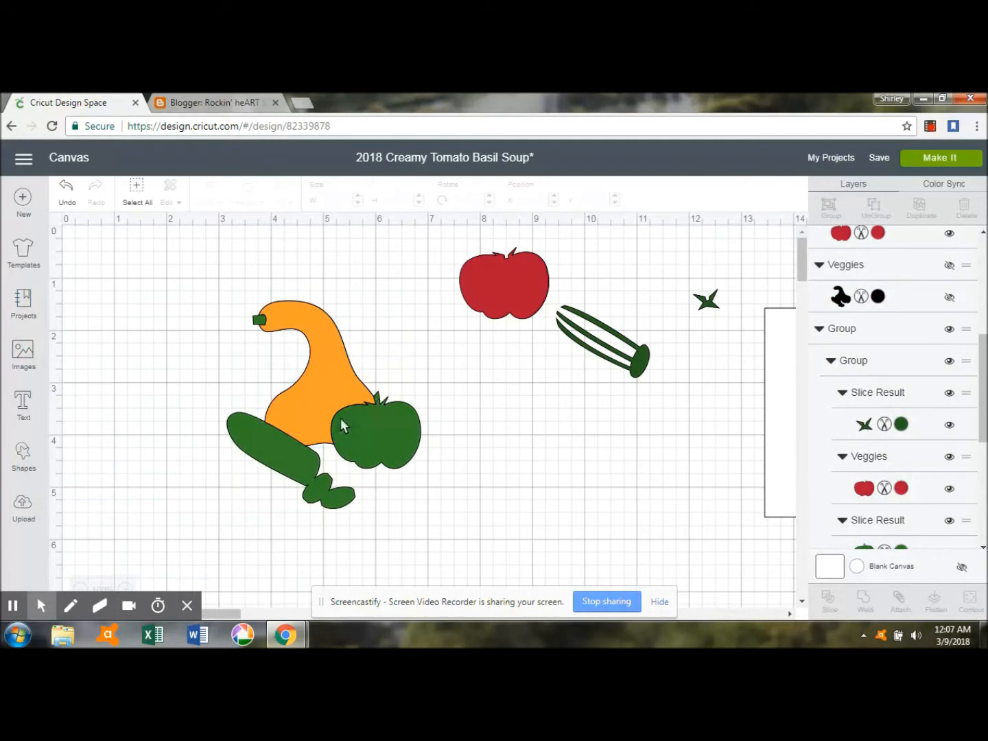
pyautogui.moveTo(371, 437); pyautogui.dragTo(546, 434)
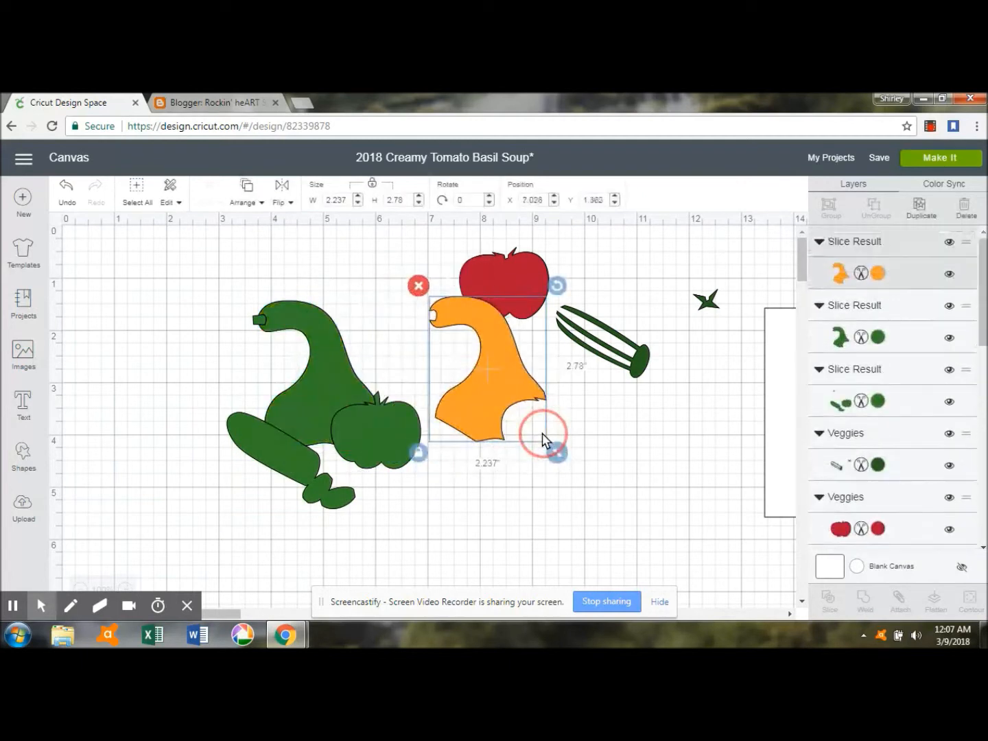
pyautogui.click(418, 285)
pyautogui.click(318, 360)
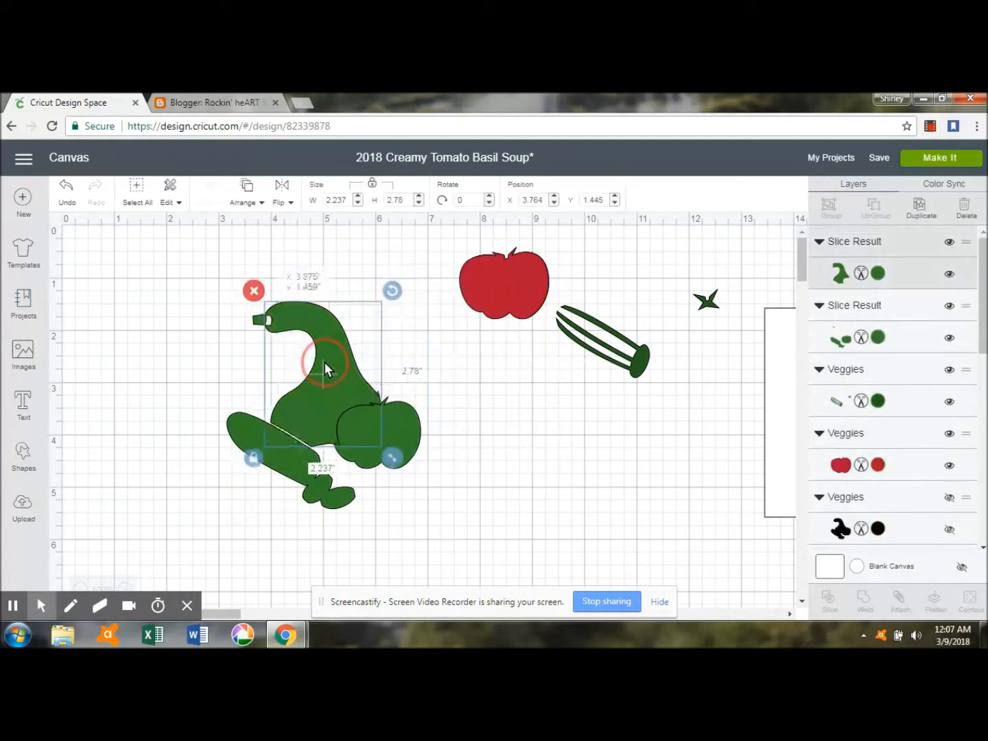
pyautogui.click(257, 292)
# Reposition the remaining green base and cover its cucumber with a new unlocked square stretched to about 3.3 by 4.2 inches
pyautogui.moveTo(376, 437); pyautogui.dragTo(354, 404)
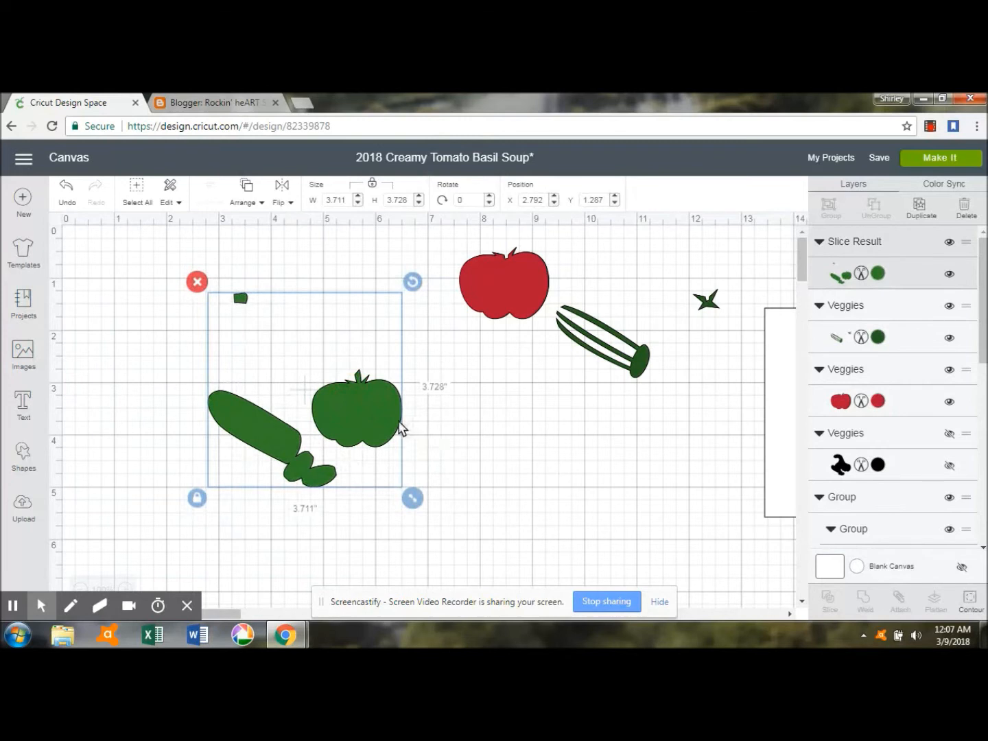
pyautogui.moveTo(399, 428); pyautogui.dragTo(402, 412)
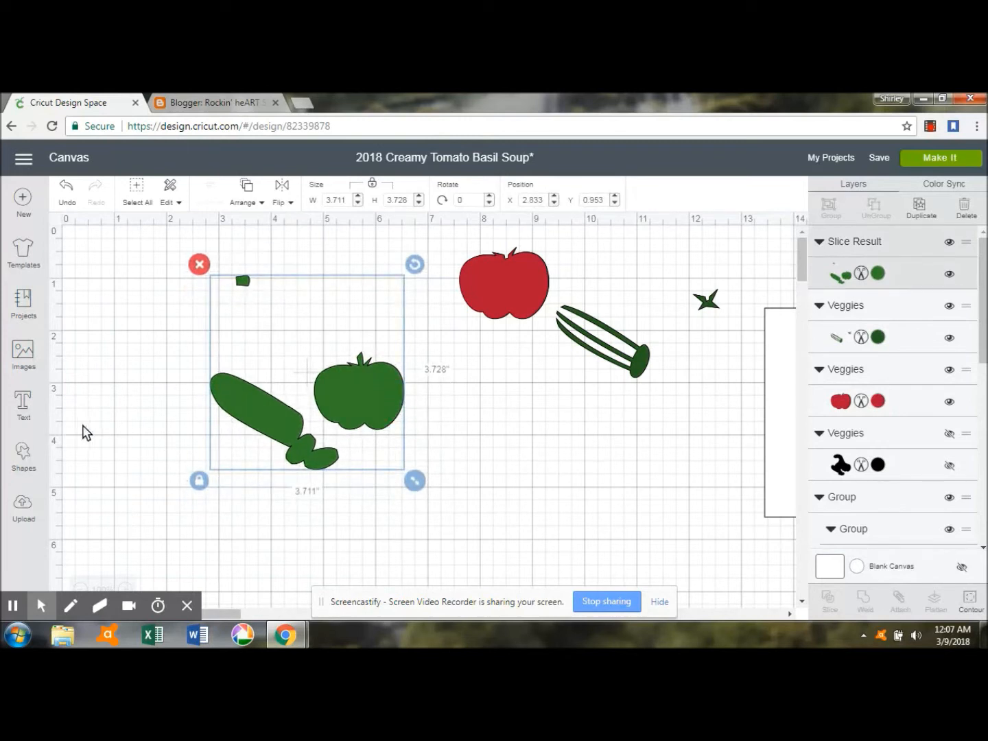
pyautogui.click(22, 453)
pyautogui.click(81, 352)
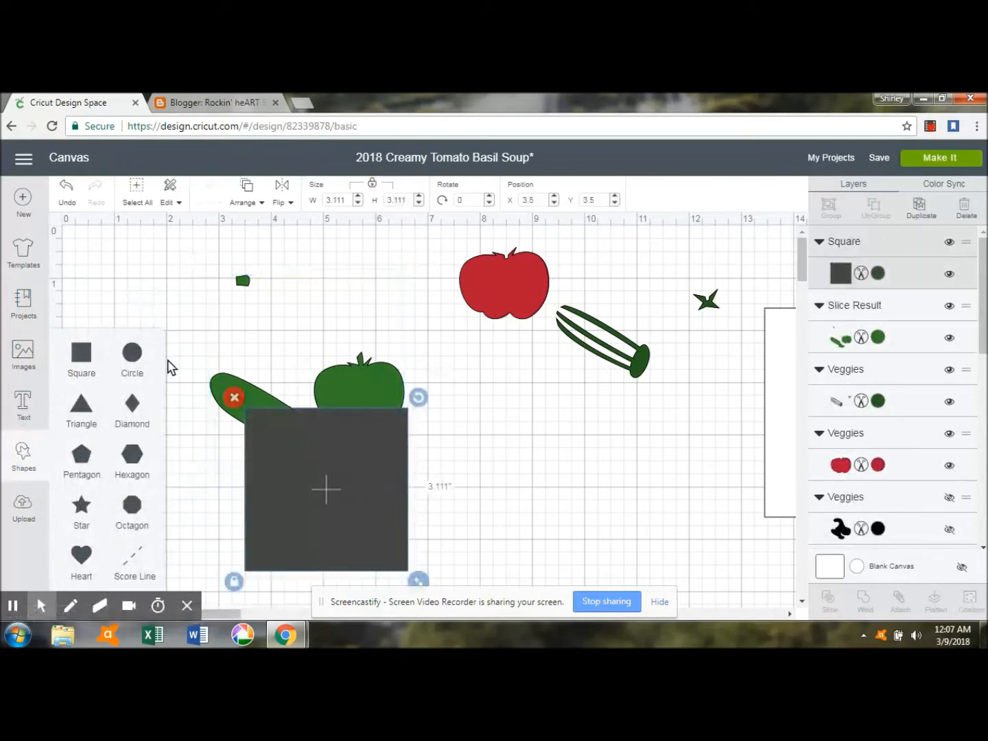
pyautogui.moveTo(343, 465); pyautogui.dragTo(236, 323)
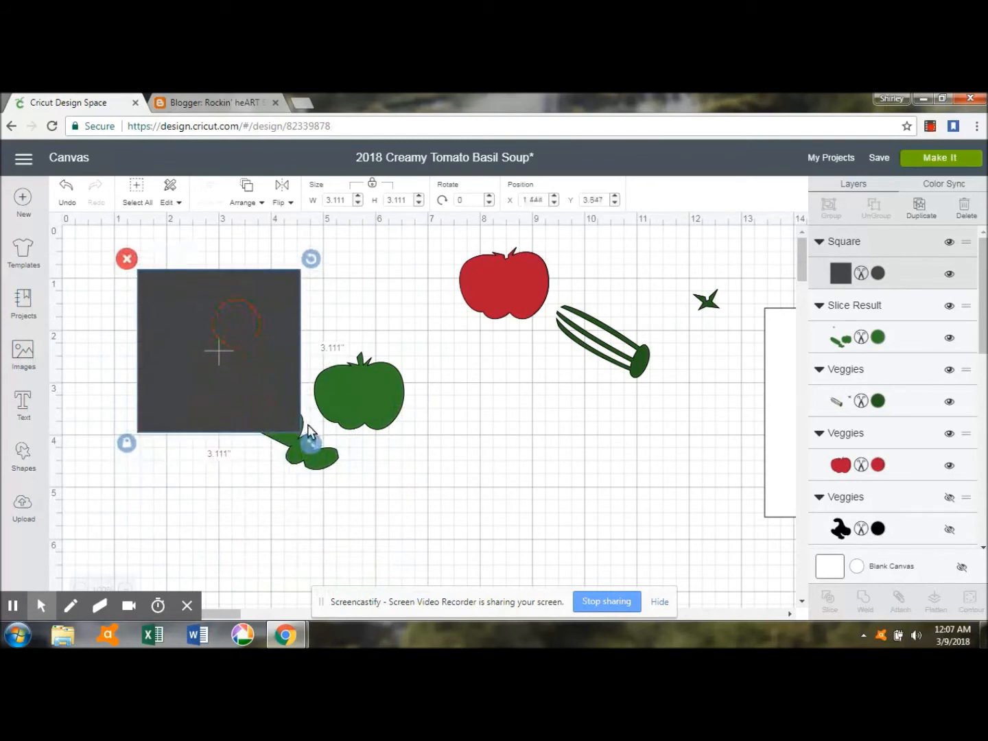
pyautogui.click(126, 443)
pyautogui.moveTo(314, 448); pyautogui.dragTo(322, 499)
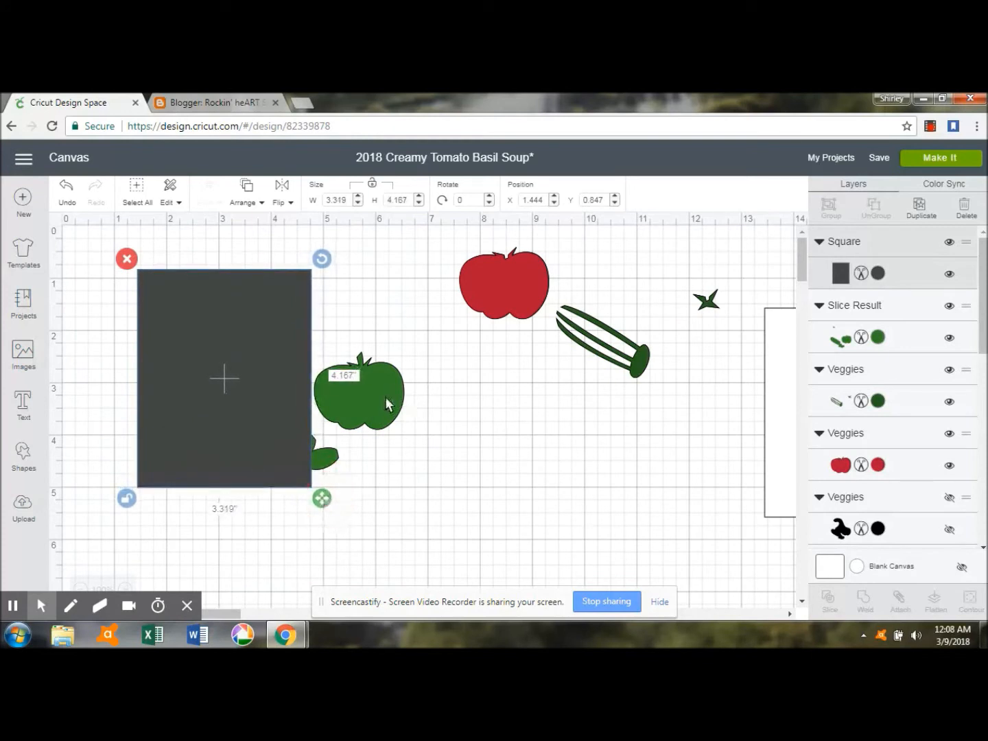
# Slice the green base with the square, delete both cucumber-shaped pieces, and move the cut square out of the way
pyautogui.keyDown('shift'); pyautogui.click(386, 403); pyautogui.keyUp('shift')
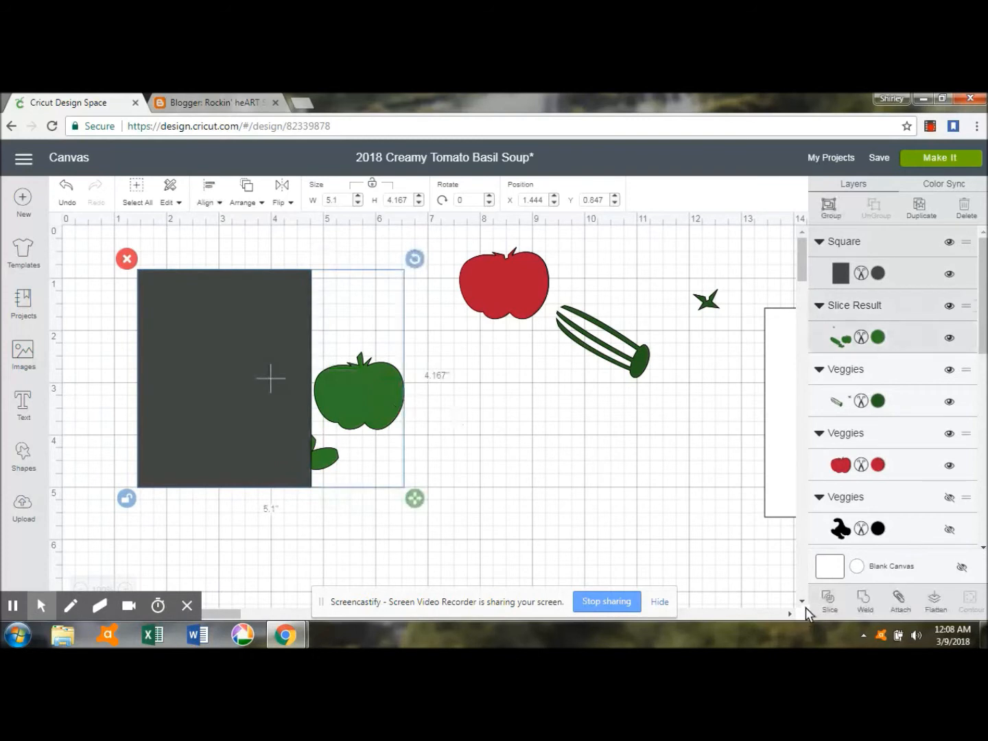
pyautogui.click(828, 600)
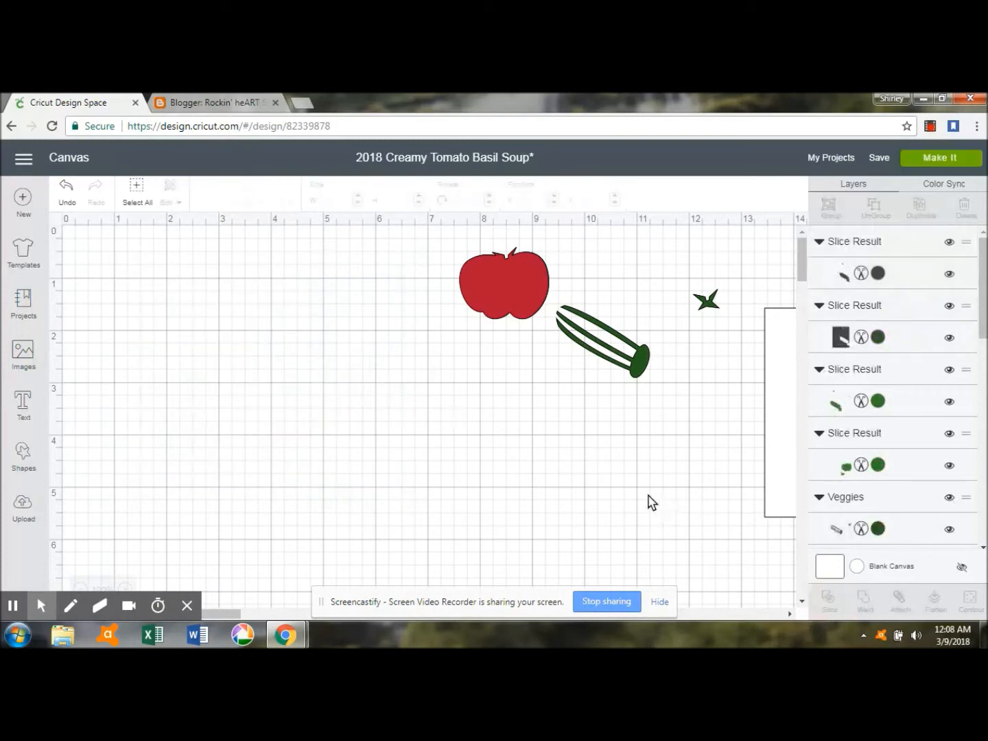
pyautogui.click(244, 415)
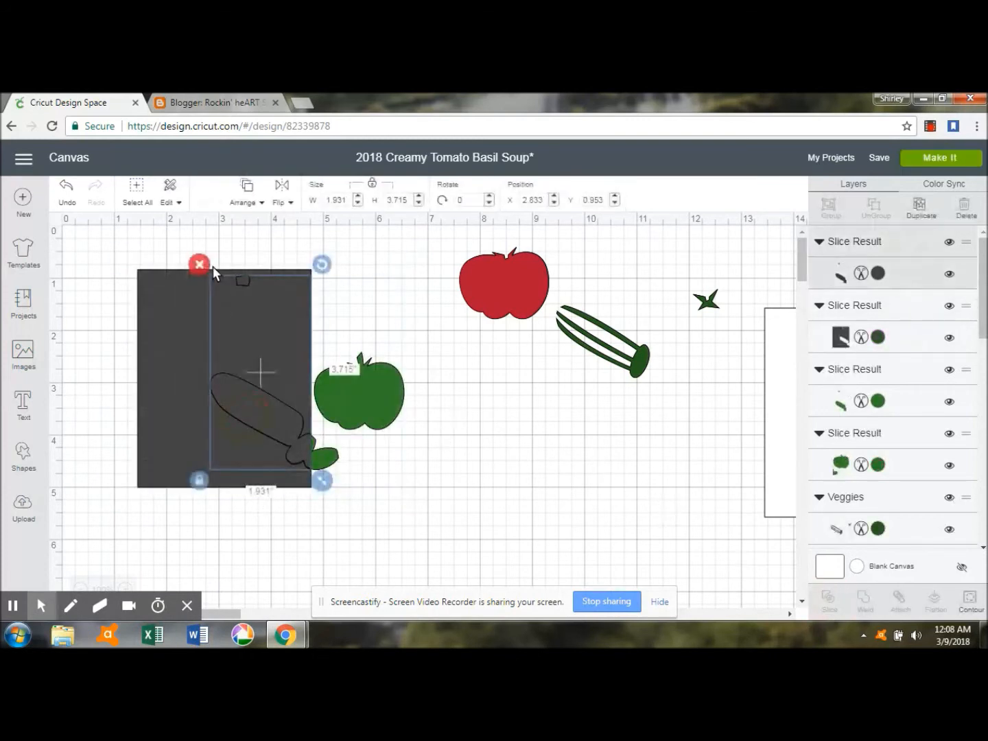
pyautogui.click(206, 265)
pyautogui.click(256, 404)
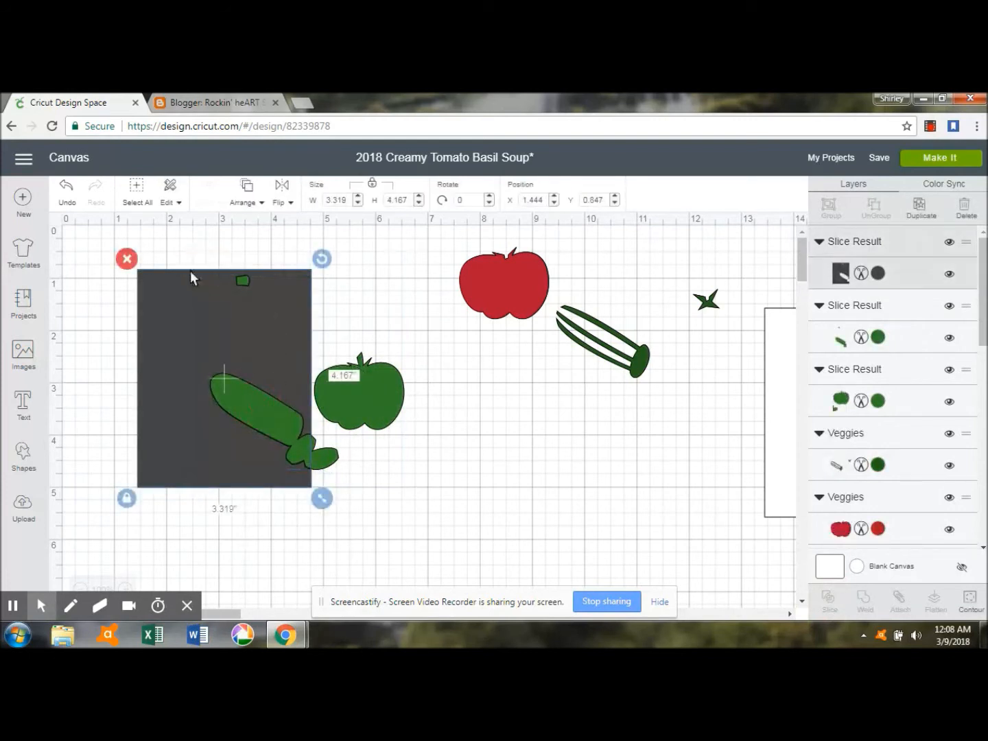
pyautogui.moveTo(195, 335); pyautogui.dragTo(439, 474)
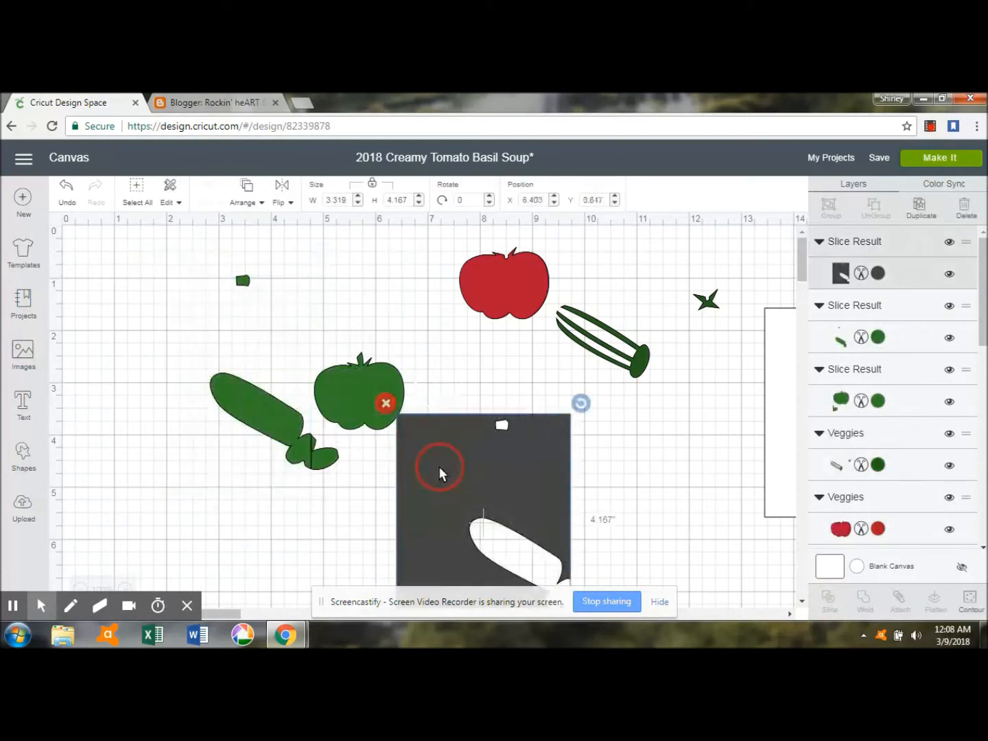
pyautogui.click(254, 401)
pyautogui.click(200, 265)
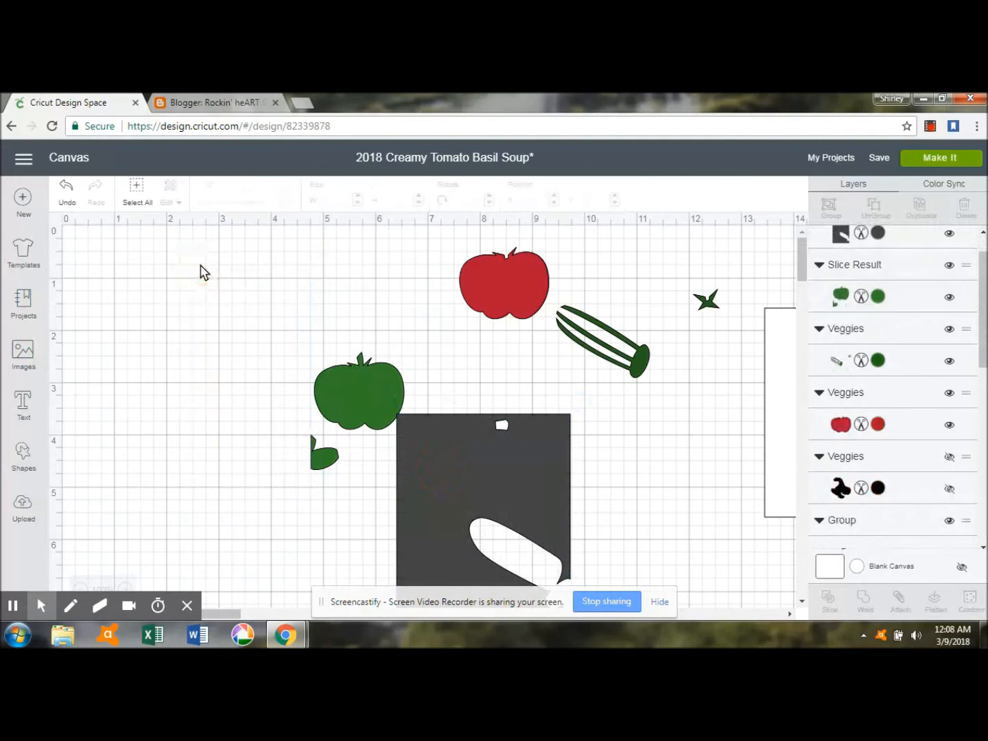
# Rotate the cut square to about 320 degrees over the leftover cucumber scrap and slice it from the green tomato base
pyautogui.moveTo(413, 426); pyautogui.dragTo(145, 409)
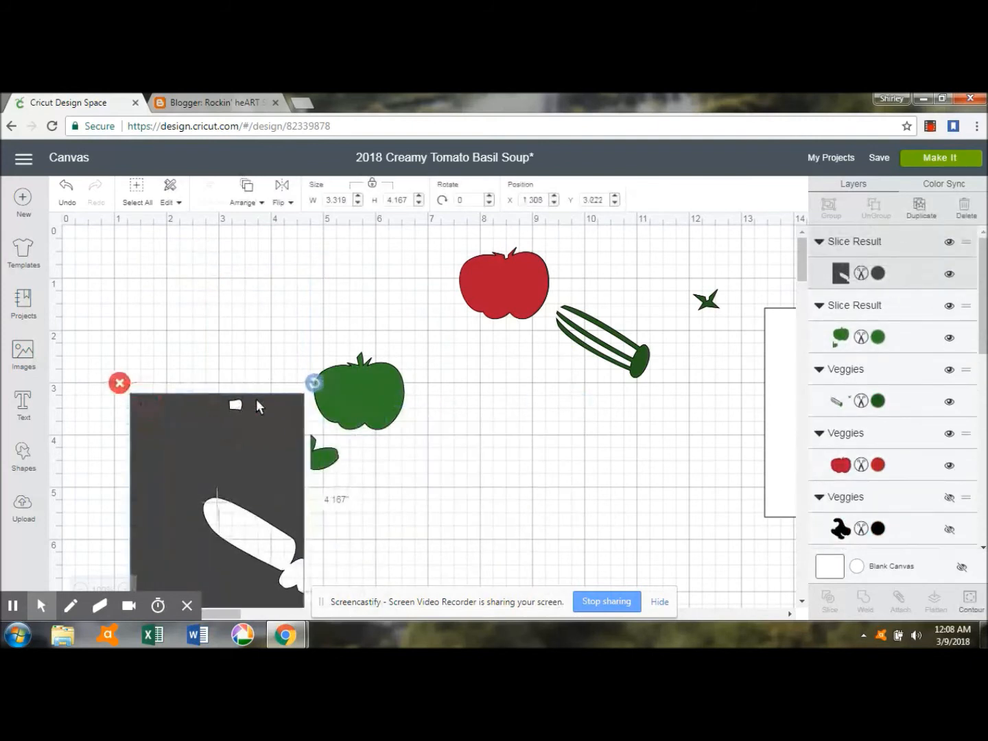
pyautogui.moveTo(318, 381); pyautogui.dragTo(217, 364)
pyautogui.moveTo(251, 448); pyautogui.dragTo(311, 454)
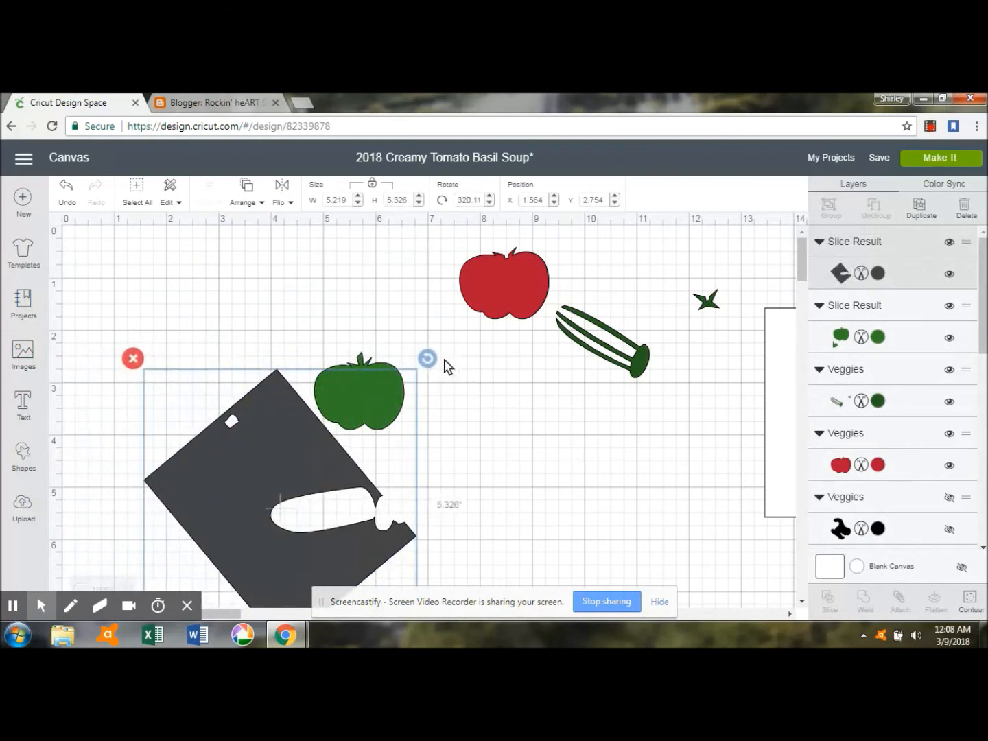
pyautogui.keyDown('shift'); pyautogui.click(364, 362); pyautogui.keyUp('shift')
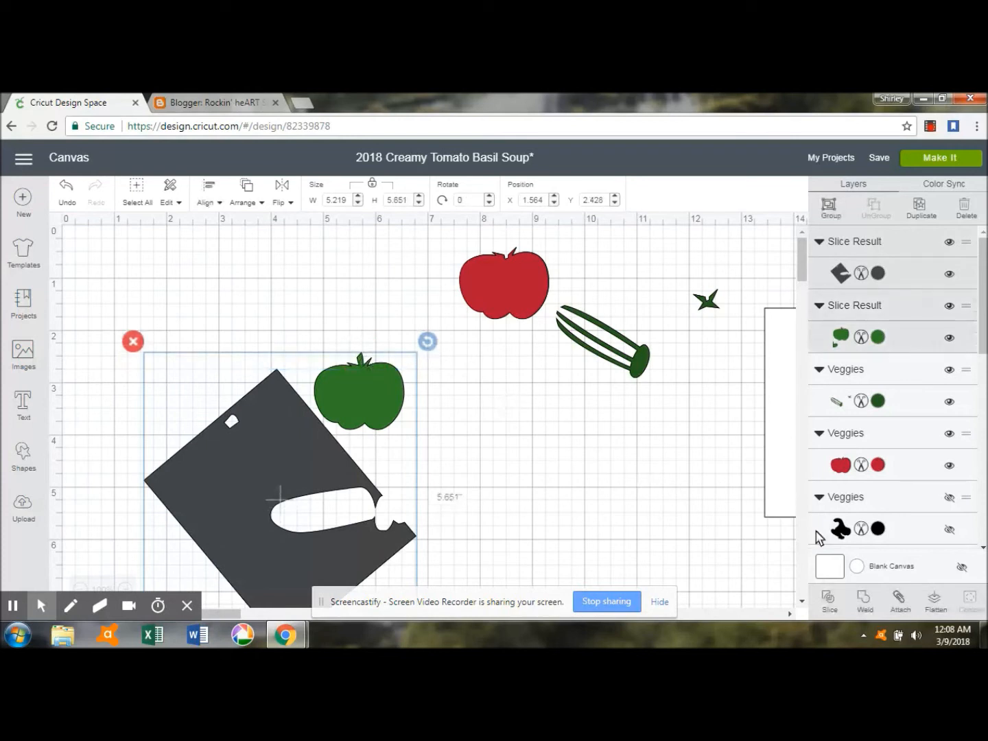
pyautogui.click(827, 602)
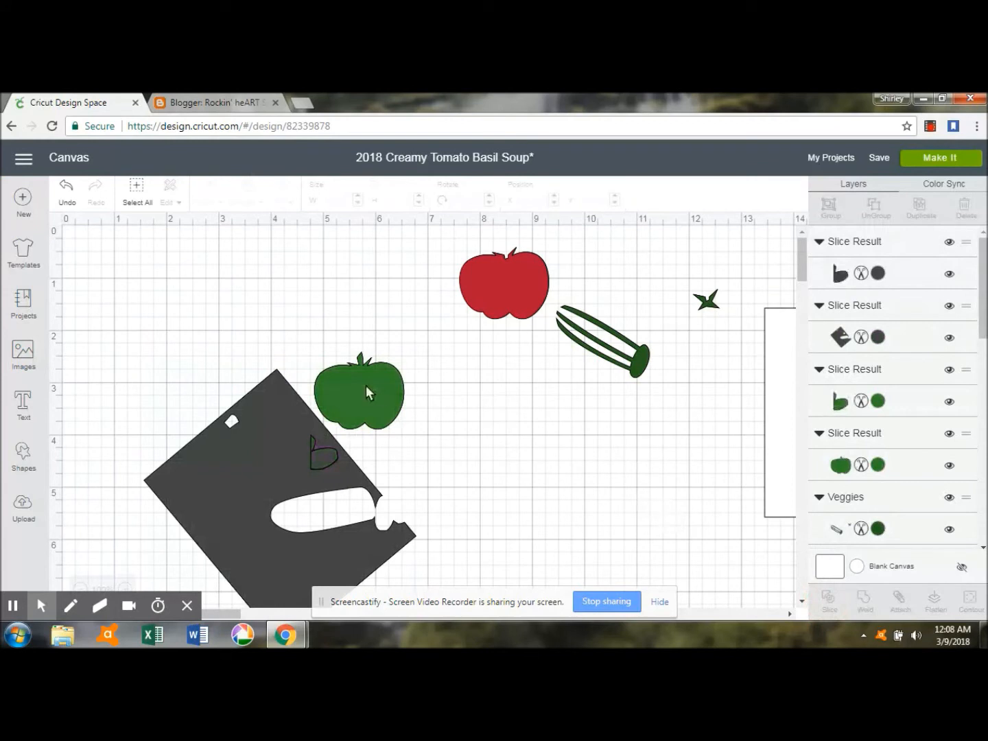
# Move the square away from the green tomato and delete both leftover cucumber scraps
pyautogui.click(377, 395)
pyautogui.moveTo(341, 335); pyautogui.dragTo(780, 388)
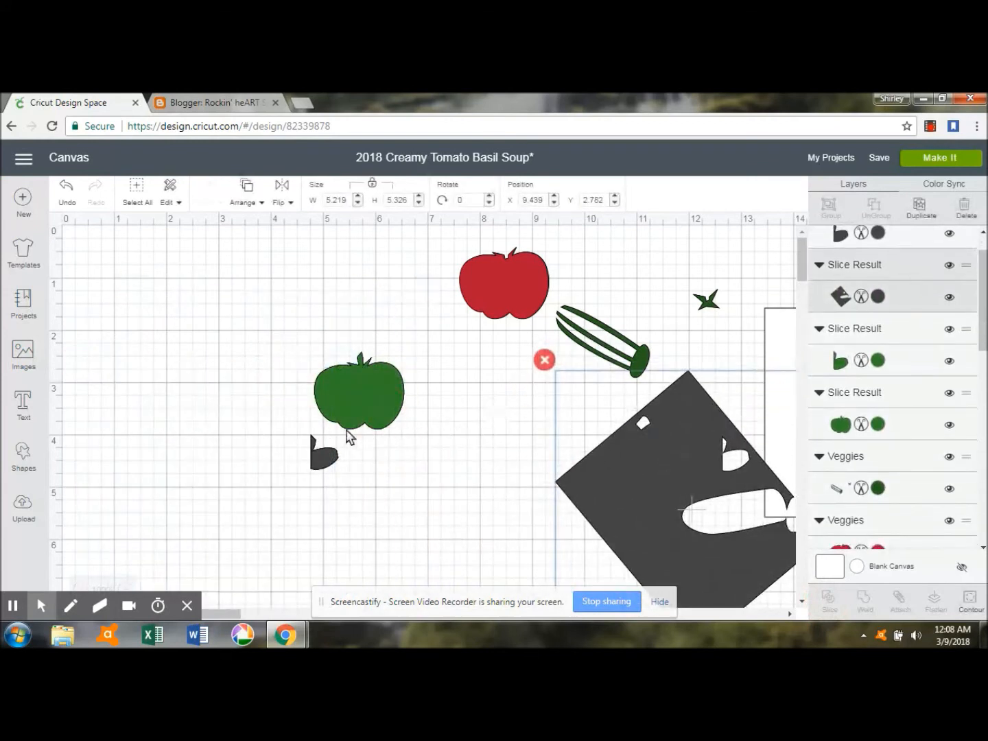
pyautogui.click(316, 461)
pyautogui.click(299, 424)
pyautogui.click(322, 458)
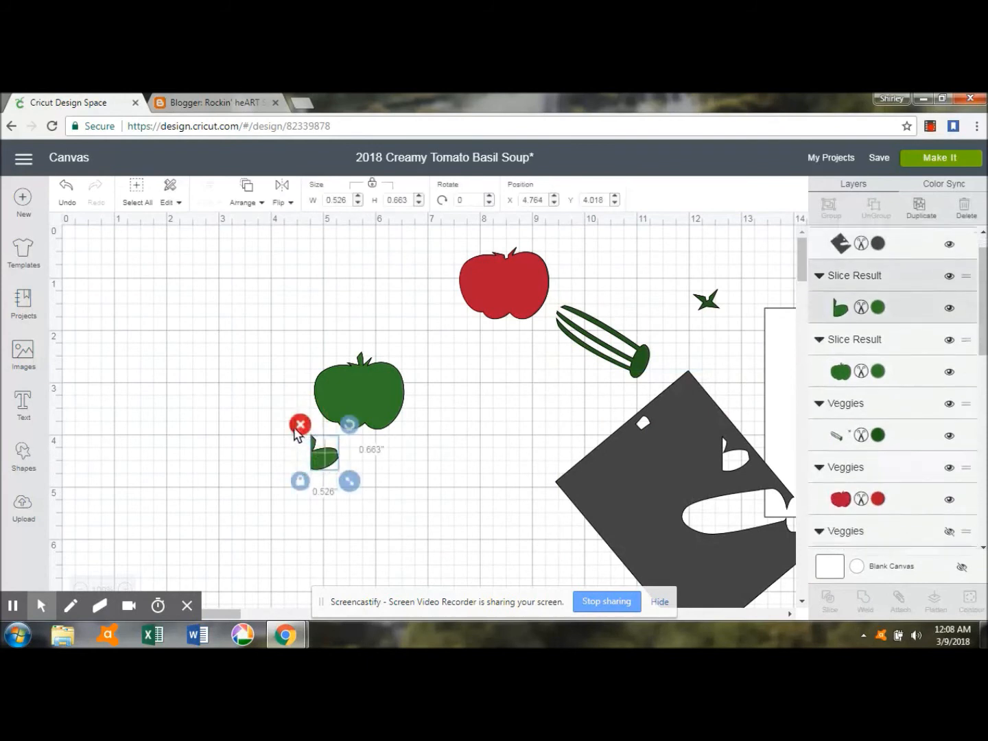
pyautogui.click(298, 427)
# Place the red tomato over the green tomato base, bring it to the front, and align the two shapes
pyautogui.moveTo(300, 397); pyautogui.dragTo(243, 374)
pyautogui.moveTo(483, 299); pyautogui.dragTo(239, 374)
pyautogui.click(247, 191)
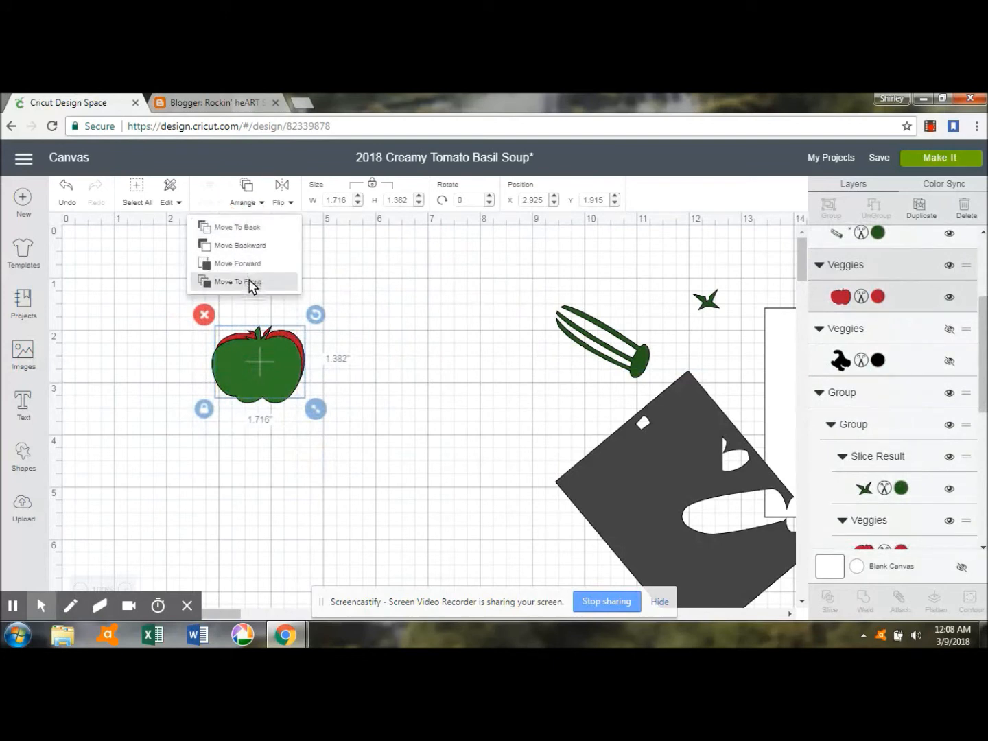
pyautogui.click(252, 286)
pyautogui.moveTo(267, 350); pyautogui.dragTo(263, 355)
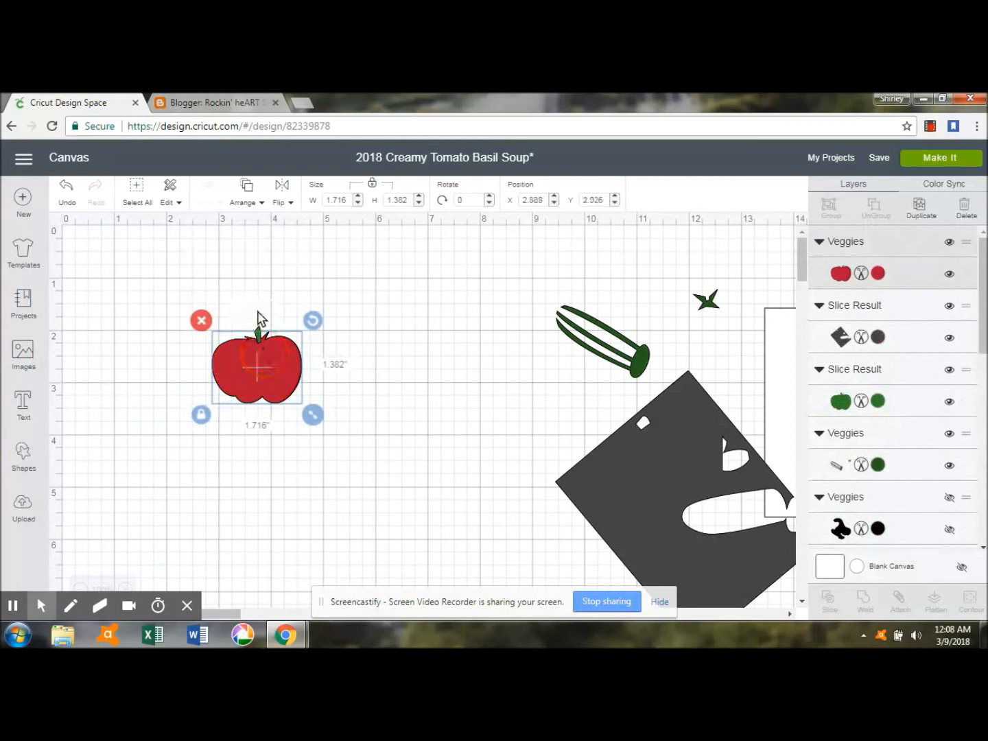
# Move the dark green cucumber-and-stem layer near the tomato and rotate the cut square to about 155 degrees over its cucumber part only
pyautogui.moveTo(639, 358); pyautogui.dragTo(494, 355)
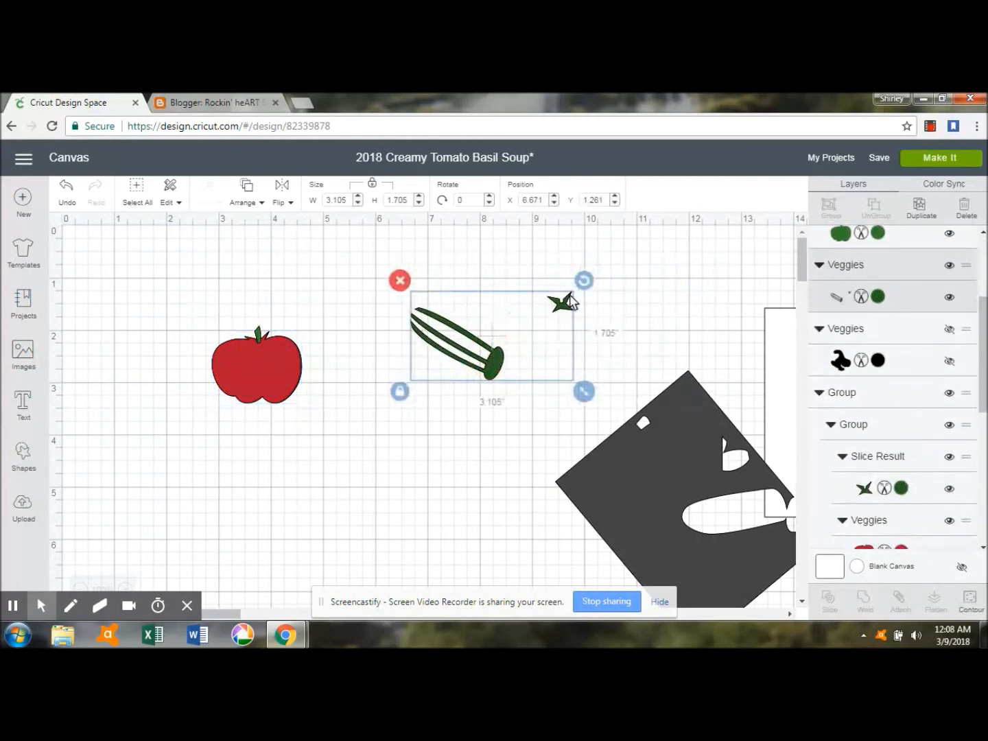
pyautogui.moveTo(628, 490); pyautogui.dragTo(443, 443)
pyautogui.moveTo(655, 311); pyautogui.dragTo(496, 410)
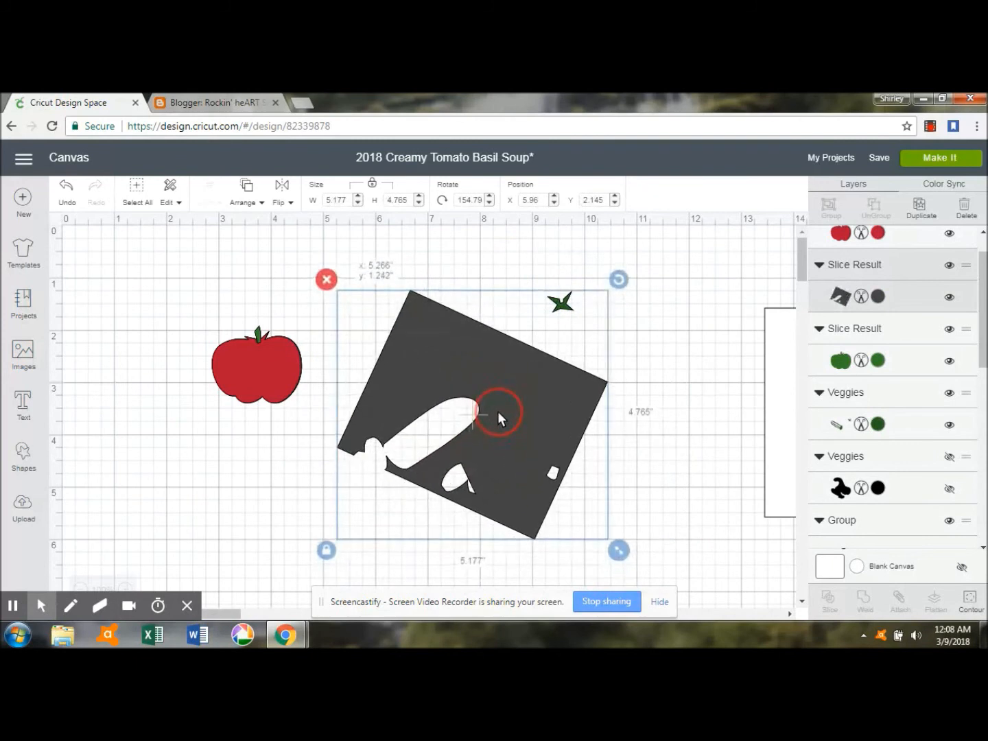
pyautogui.click(714, 322)
# Select the square together with the dark green cucumber-and-stem layer and slice the cucumber part away from the stem
pyautogui.click(567, 307)
pyautogui.click(396, 245)
pyautogui.moveTo(362, 243); pyautogui.dragTo(628, 542)
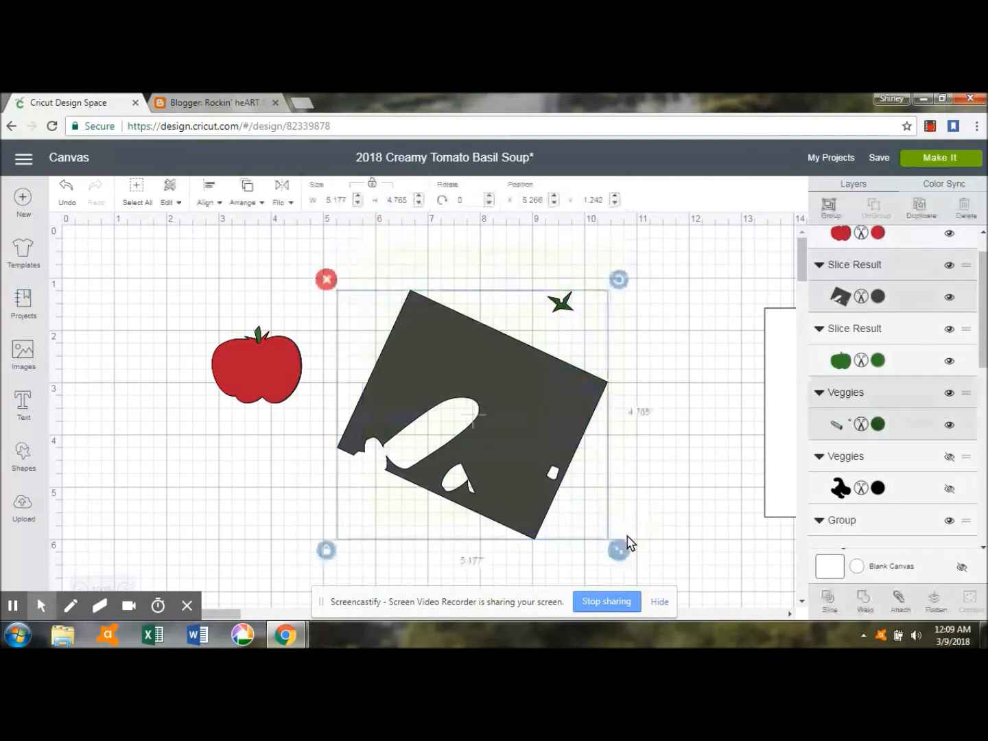
pyautogui.click(828, 600)
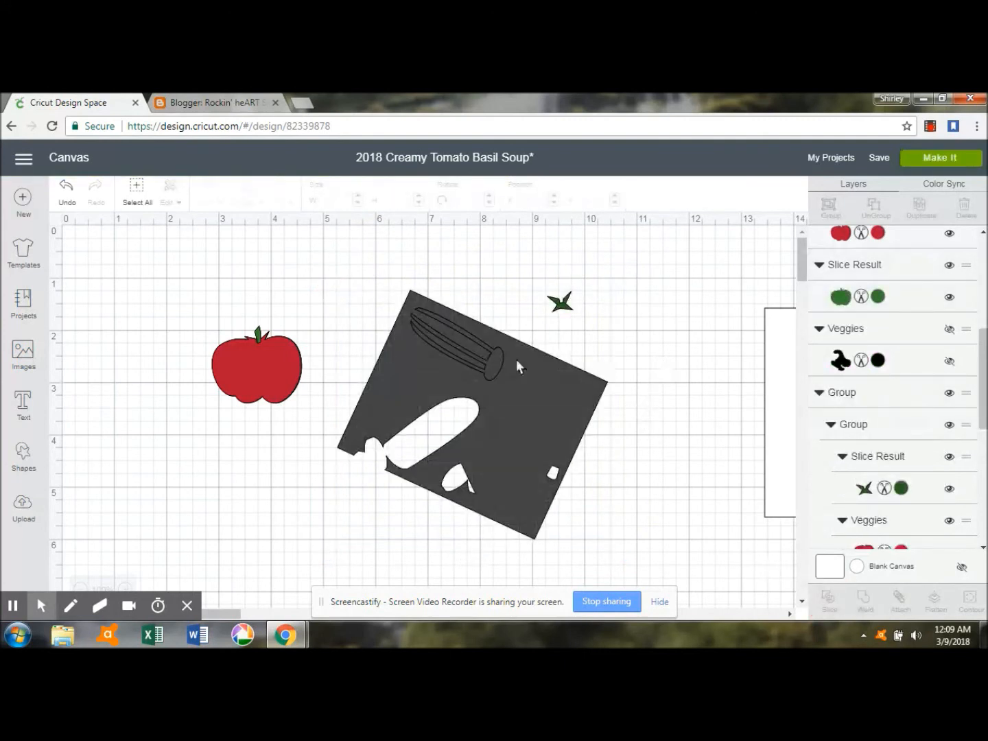
# Delete the cut square and the leftover dark green cucumber pieces, keeping the leafy stem
pyautogui.click(470, 347)
pyautogui.click(399, 298)
pyautogui.click(488, 361)
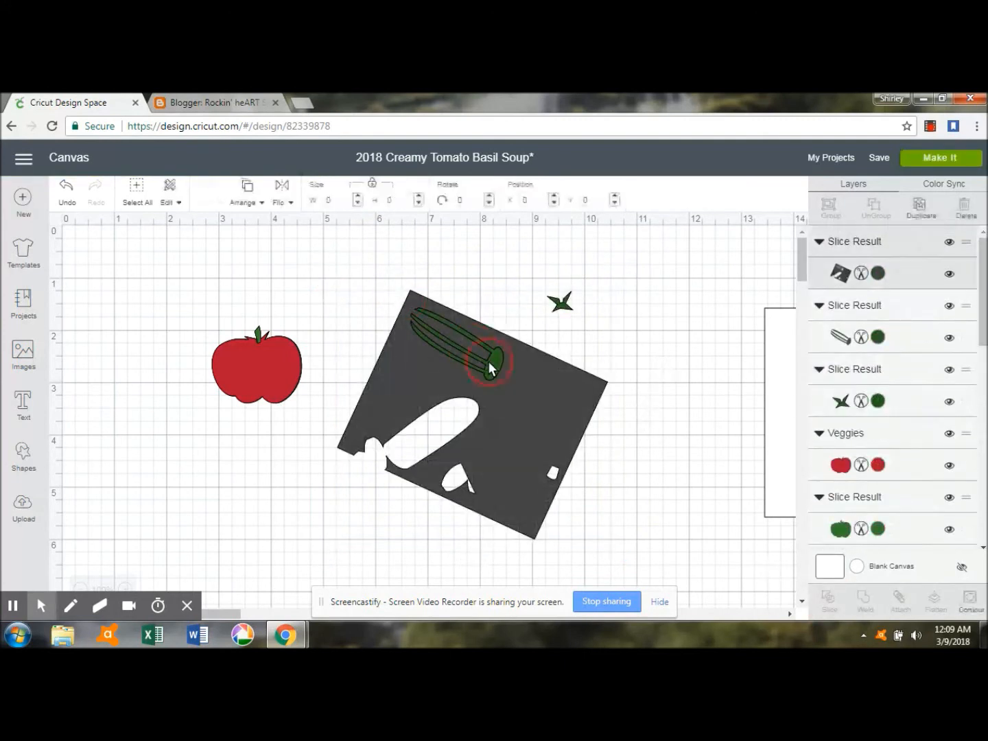
pyautogui.click(328, 280)
pyautogui.click(499, 382)
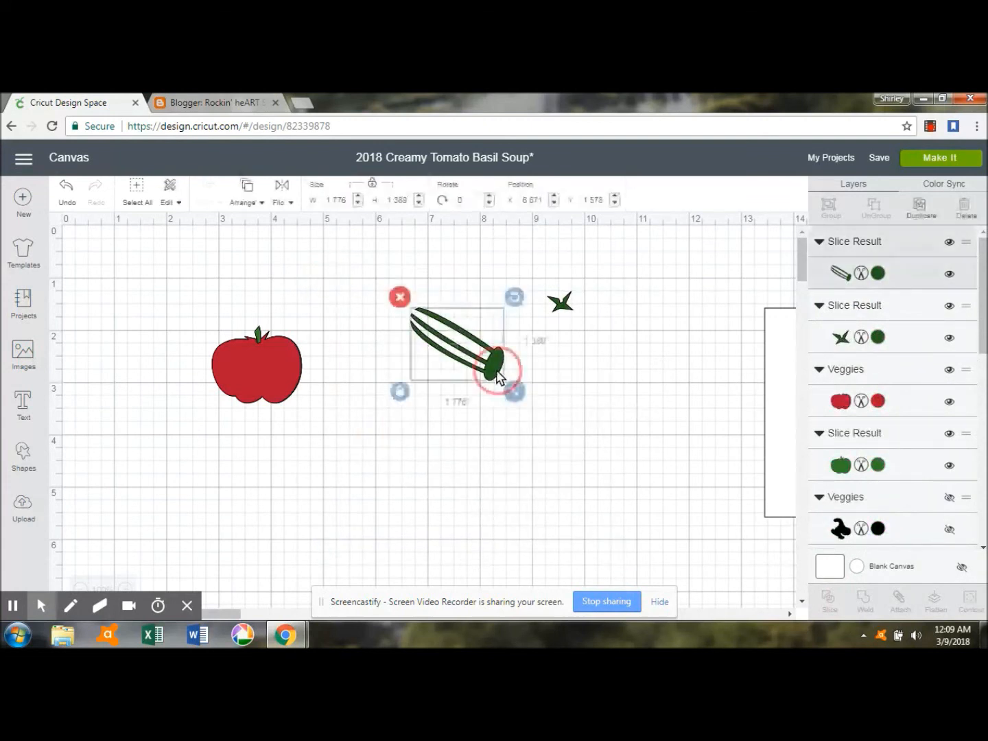
pyautogui.click(399, 297)
# Place the dark green leafy stem on top of the red tomato and move the 6 by 4 recipe card beside the tomato
pyautogui.moveTo(559, 303); pyautogui.dragTo(259, 342)
pyautogui.click(460, 329)
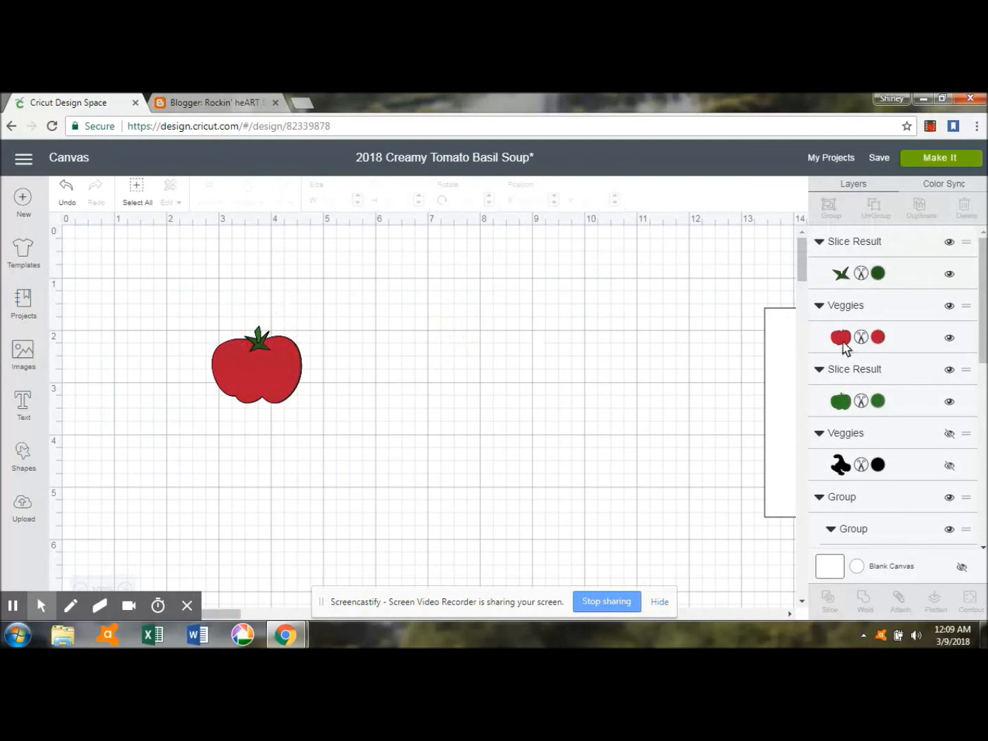
pyautogui.click(745, 365)
pyautogui.moveTo(442, 376); pyautogui.dragTo(403, 374)
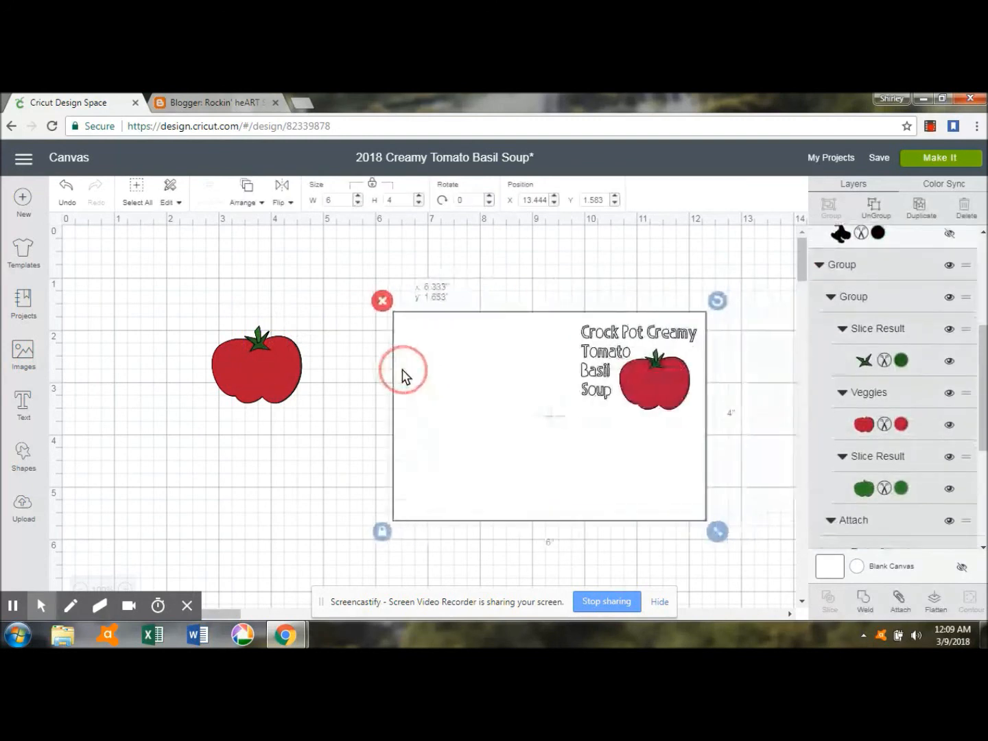